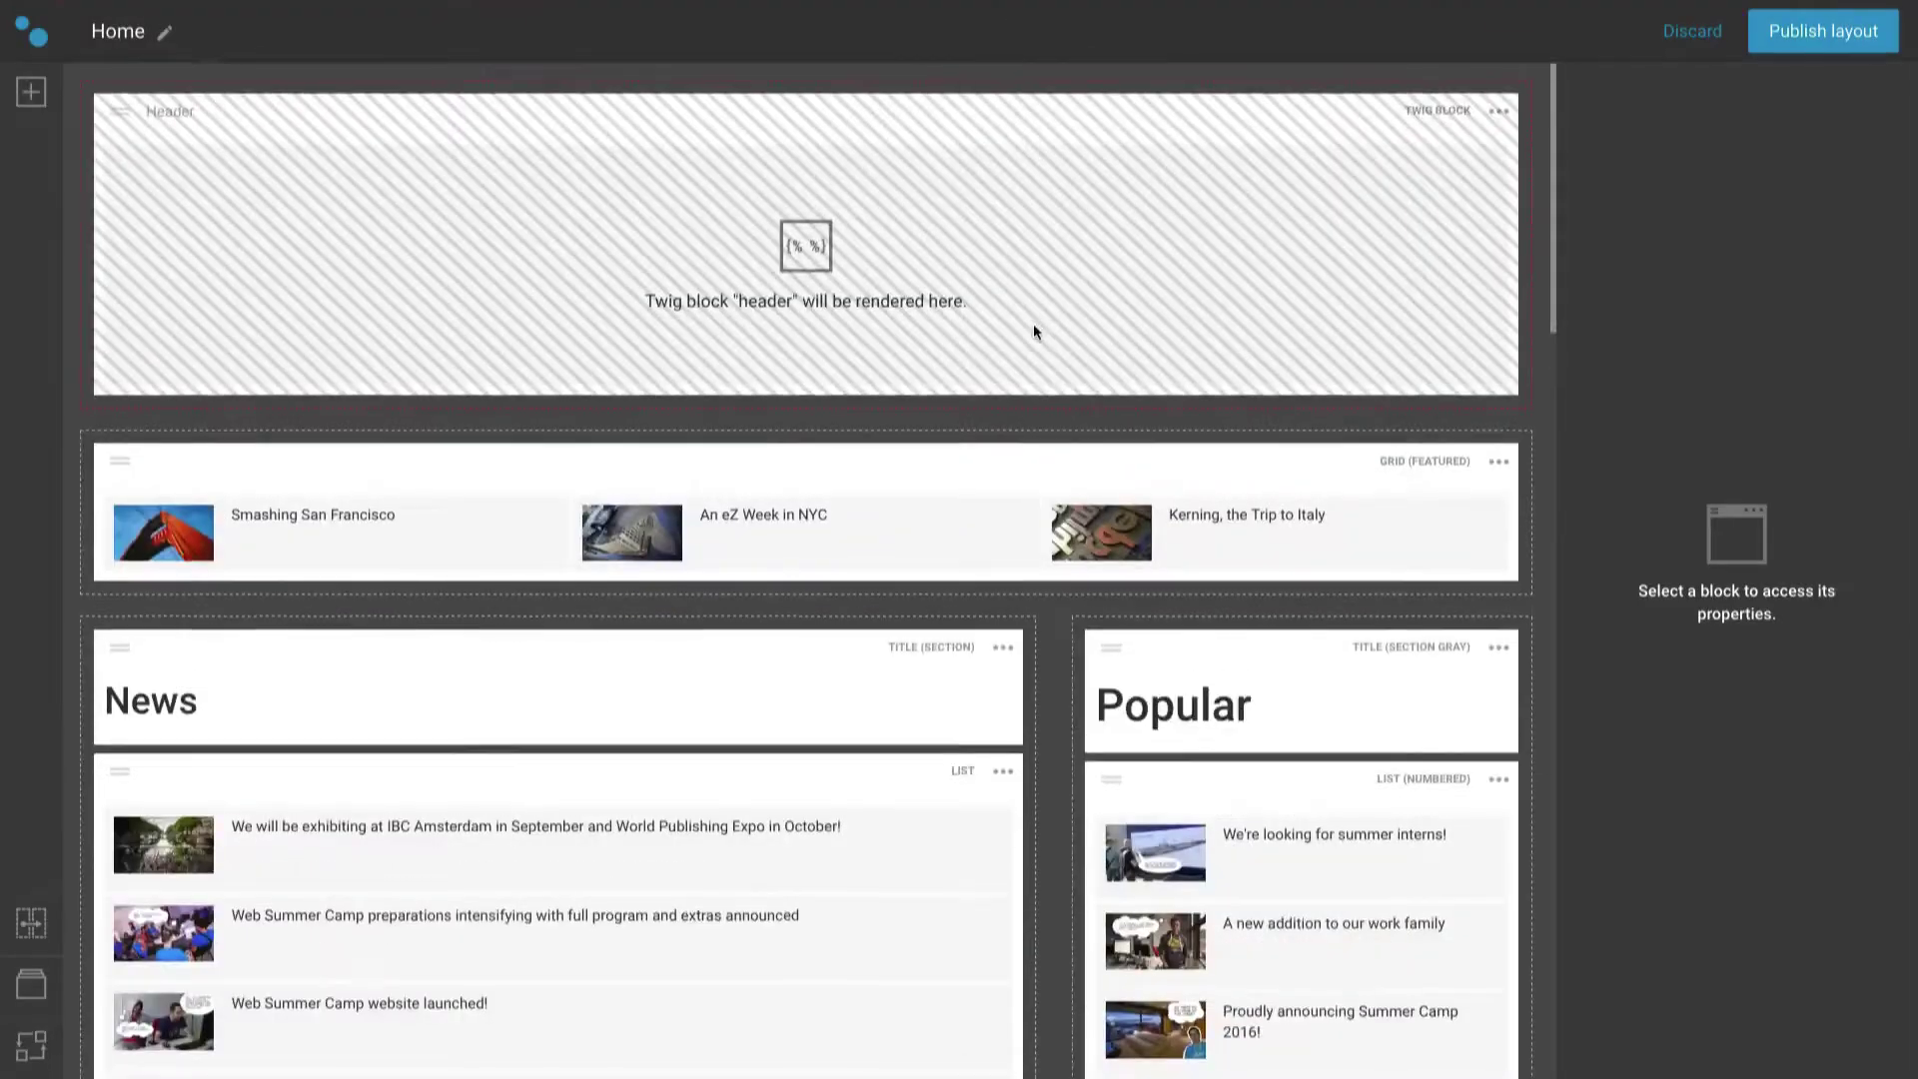
{"action": "scroll", "coordinate": [1034, 323], "scroll_direction": "down", "scroll_amount": 3}
{"action": "scroll", "coordinate": [1034, 331], "scroll_direction": "down", "scroll_amount": 2}
{"action": "scroll", "coordinate": [1031, 332], "scroll_direction": "down", "scroll_amount": 2}
{"action": "scroll", "coordinate": [1033, 331], "scroll_direction": "down", "scroll_amount": 3}
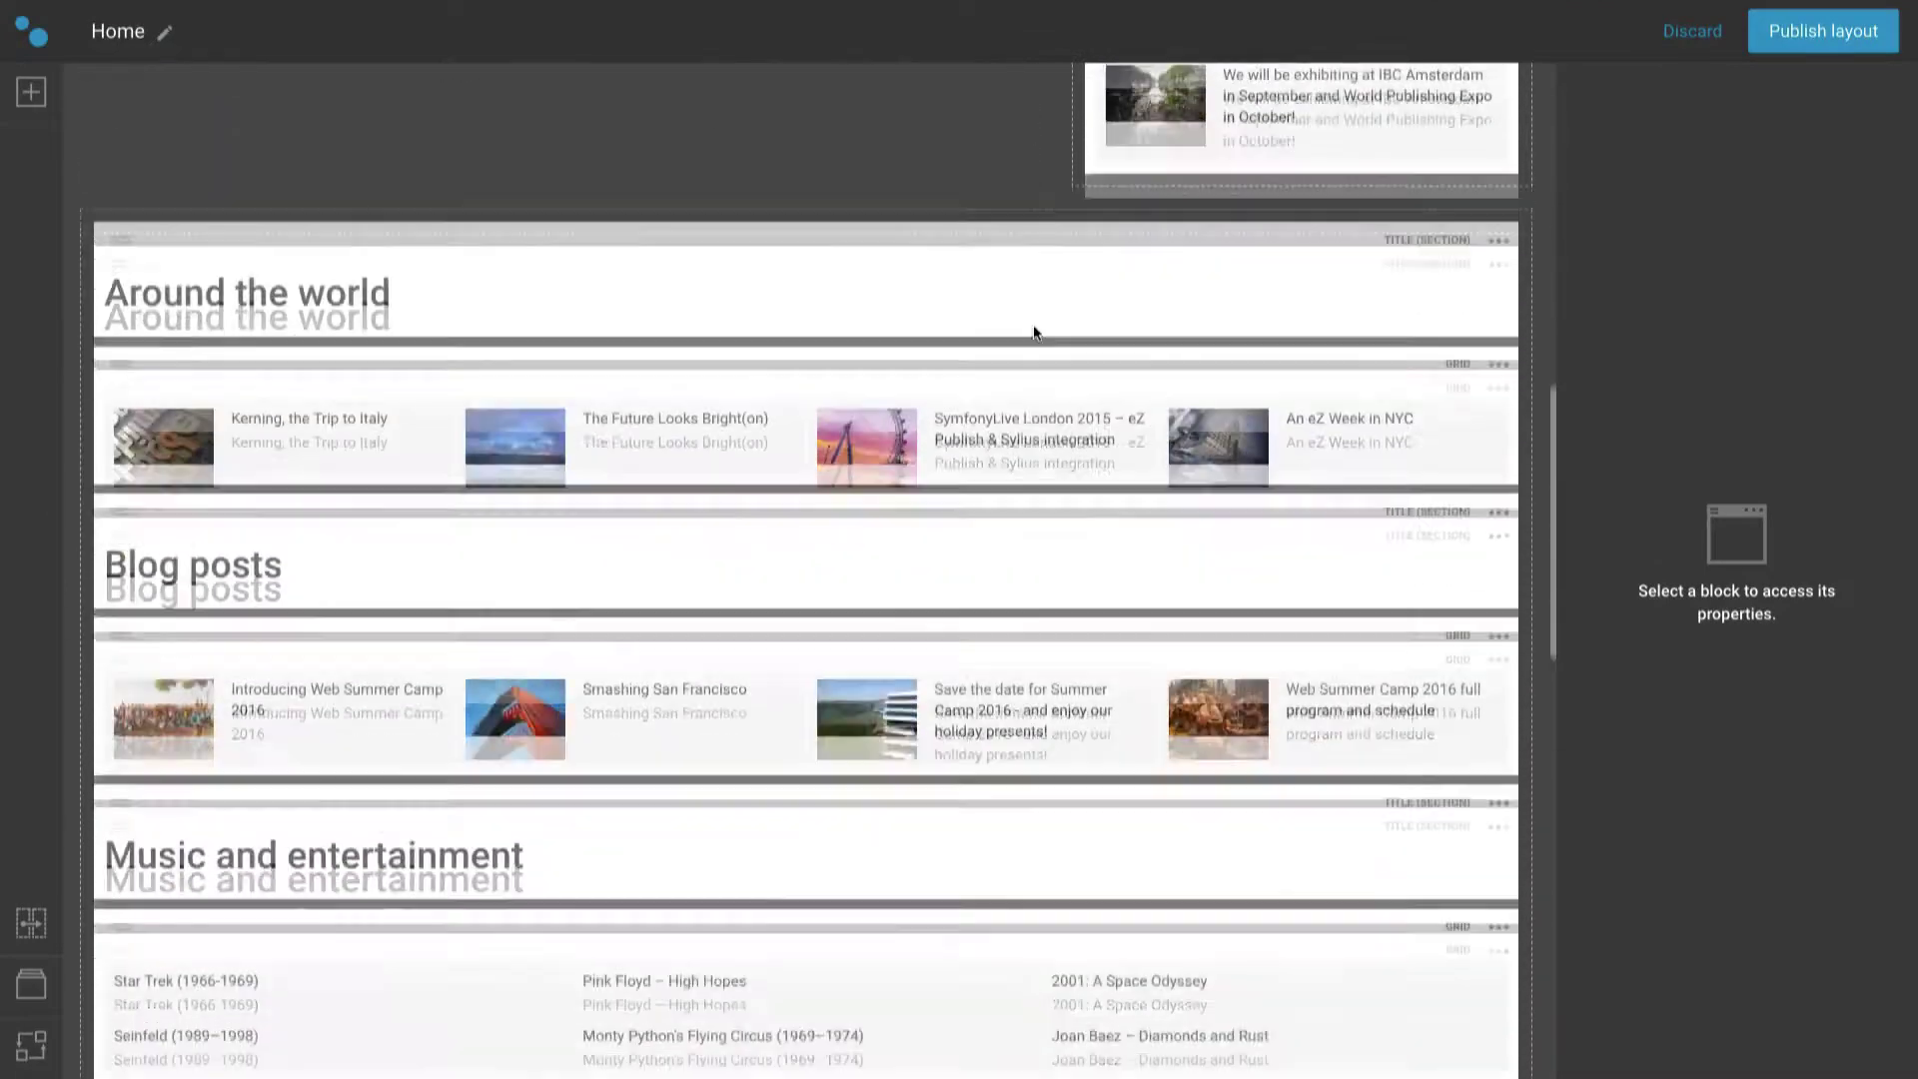
{"action": "scroll", "coordinate": [1032, 332], "scroll_direction": "down", "scroll_amount": 1}
{"action": "scroll", "coordinate": [1033, 333], "scroll_direction": "down", "scroll_amount": 2}
{"action": "scroll", "coordinate": [1033, 332], "scroll_direction": "down", "scroll_amount": 1}
{"action": "scroll", "coordinate": [1032, 332], "scroll_direction": "down", "scroll_amount": 2}
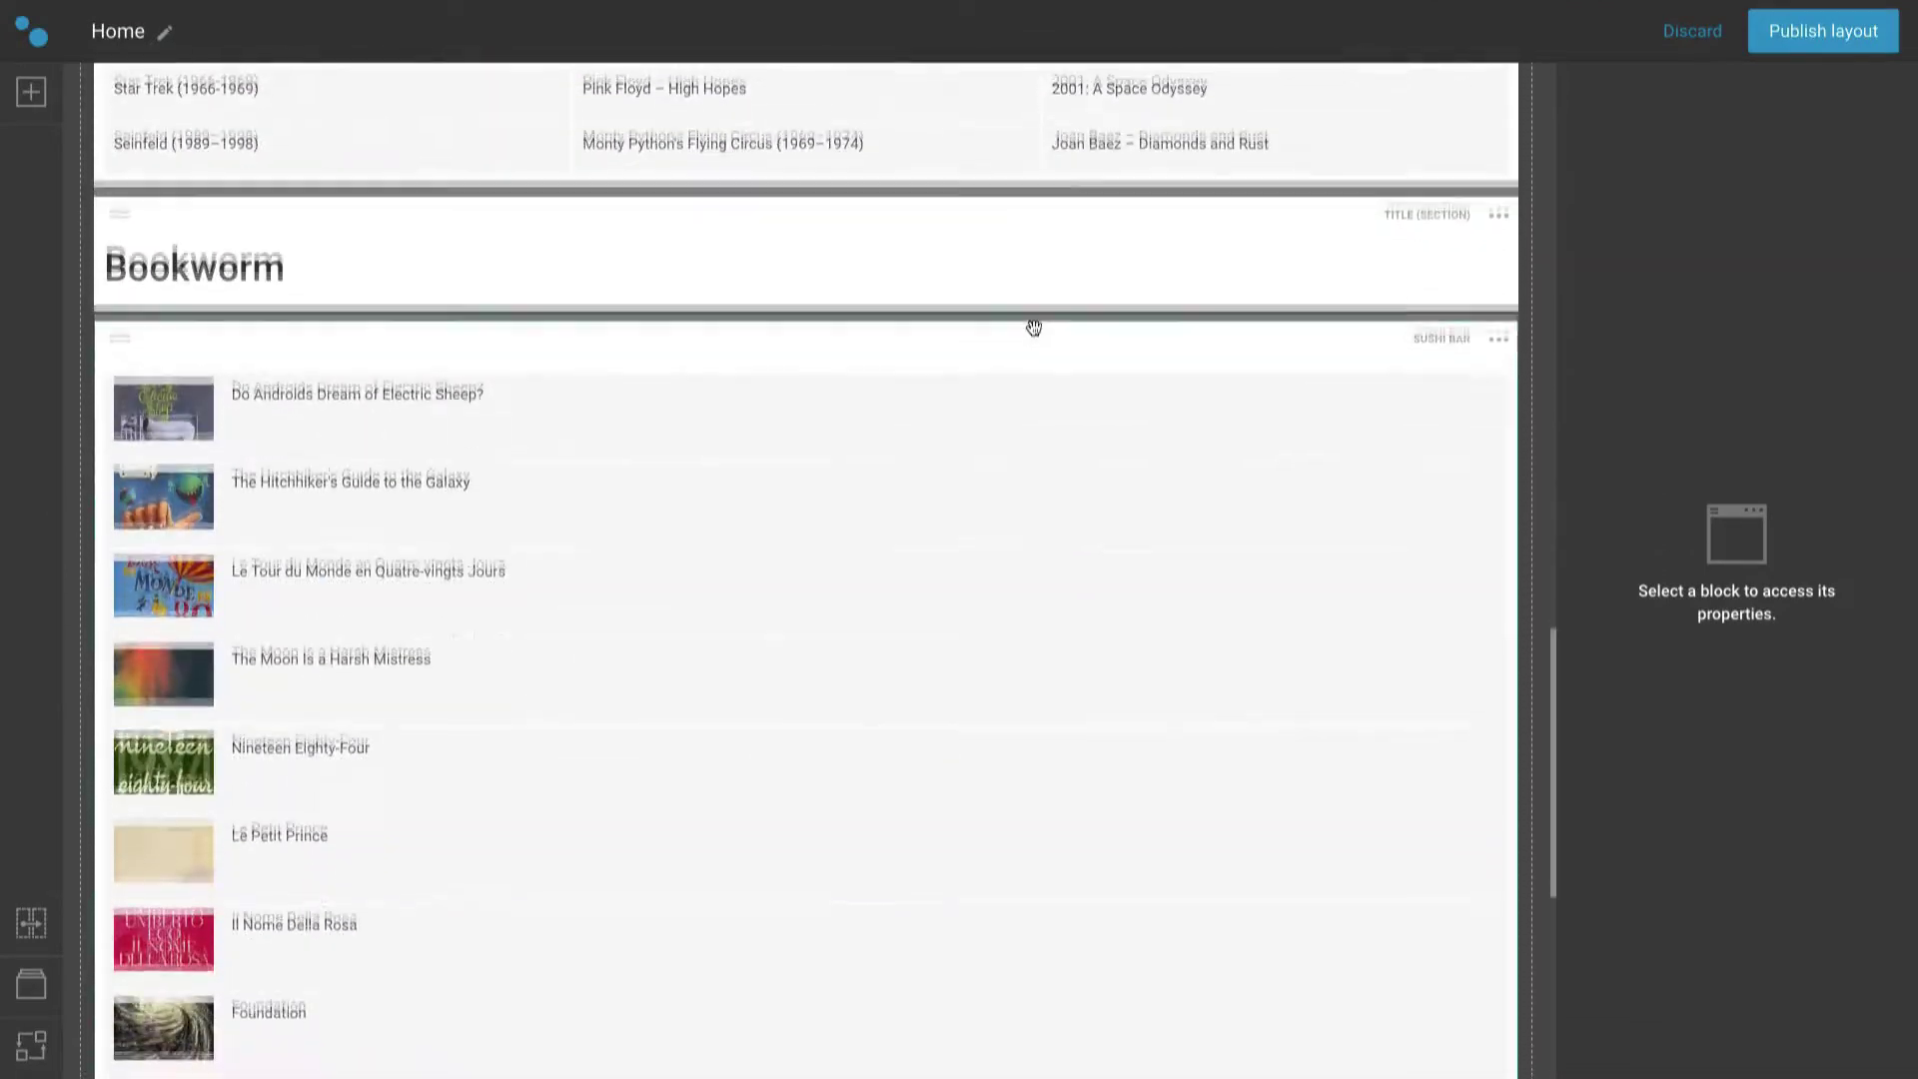
{"action": "scroll", "coordinate": [1032, 332], "scroll_direction": "up", "scroll_amount": 5}
{"action": "scroll", "coordinate": [1034, 330], "scroll_direction": "up", "scroll_amount": 4}
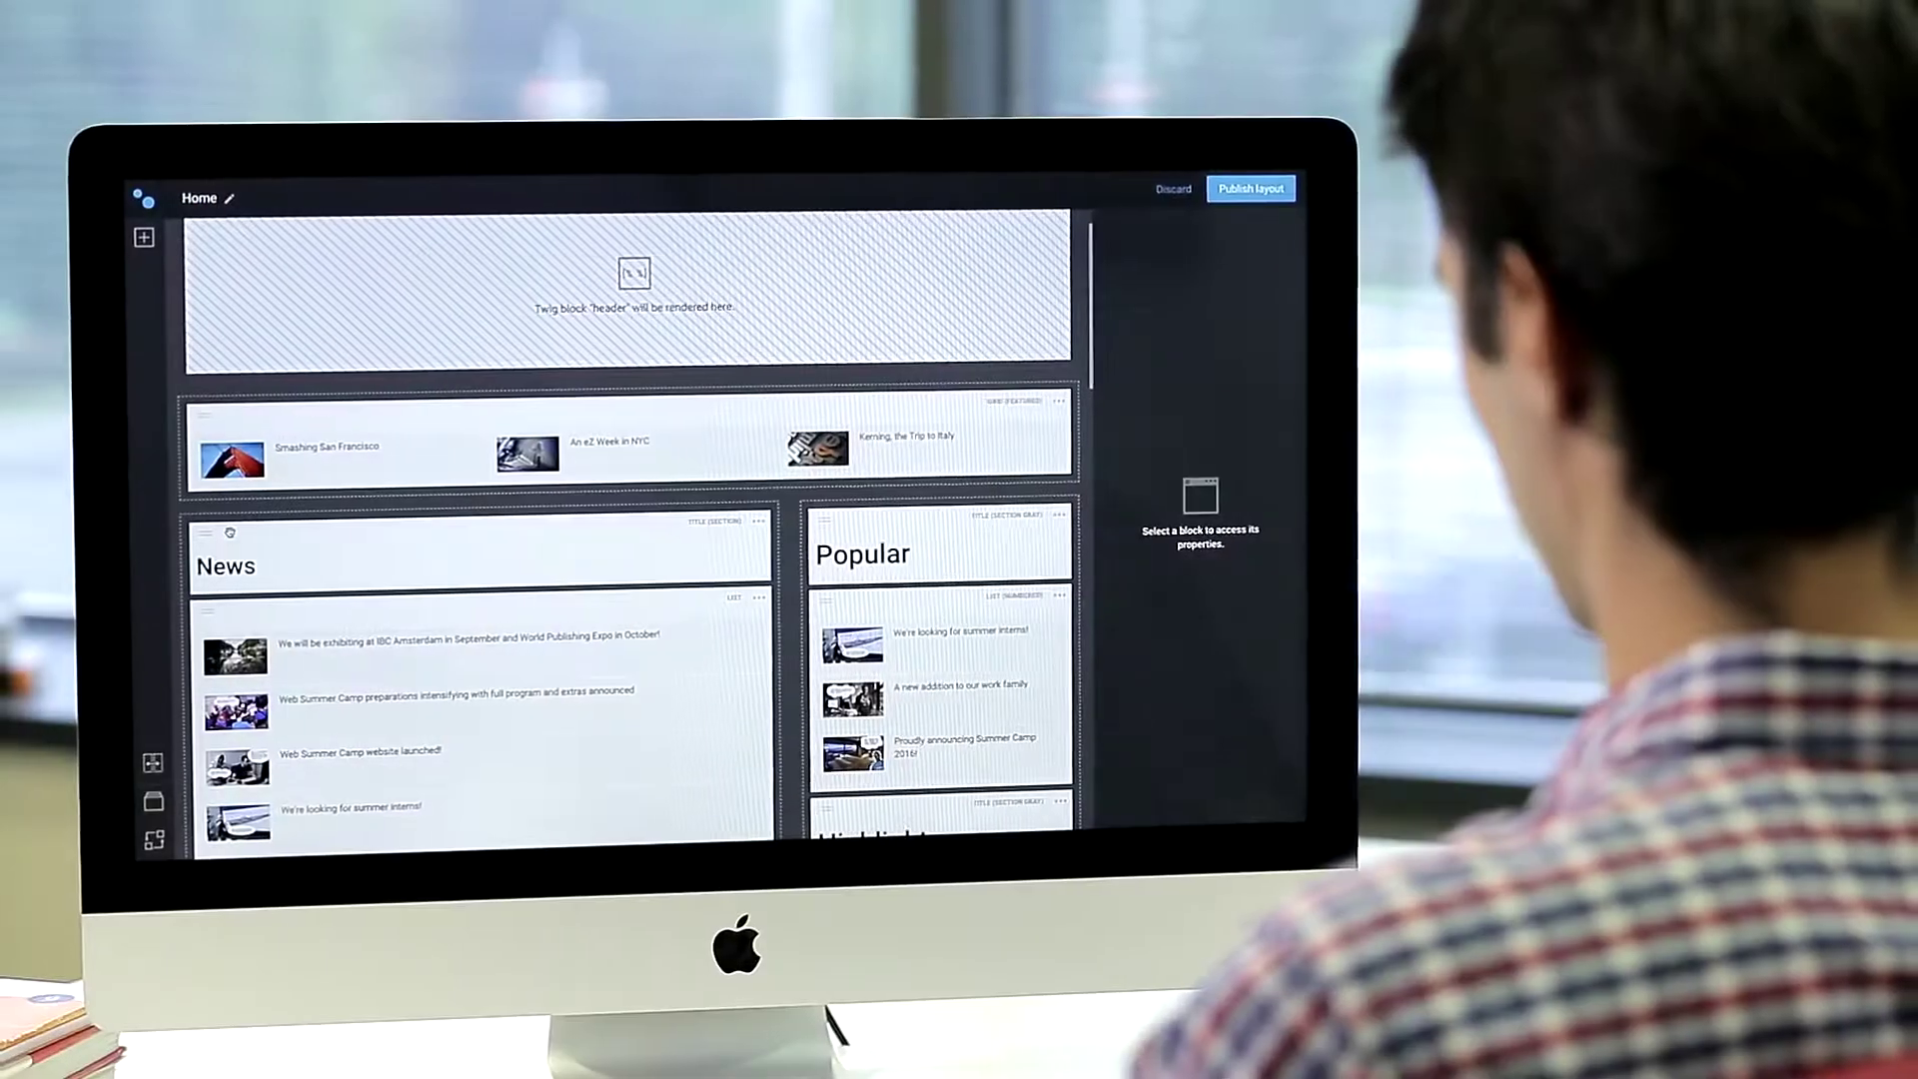
- Place the News title under the featured grid and select it to extend the text to 'News and blog posts'
{"action": "left_click_drag", "start_coordinate": [290, 473], "coordinate": [299, 544]}
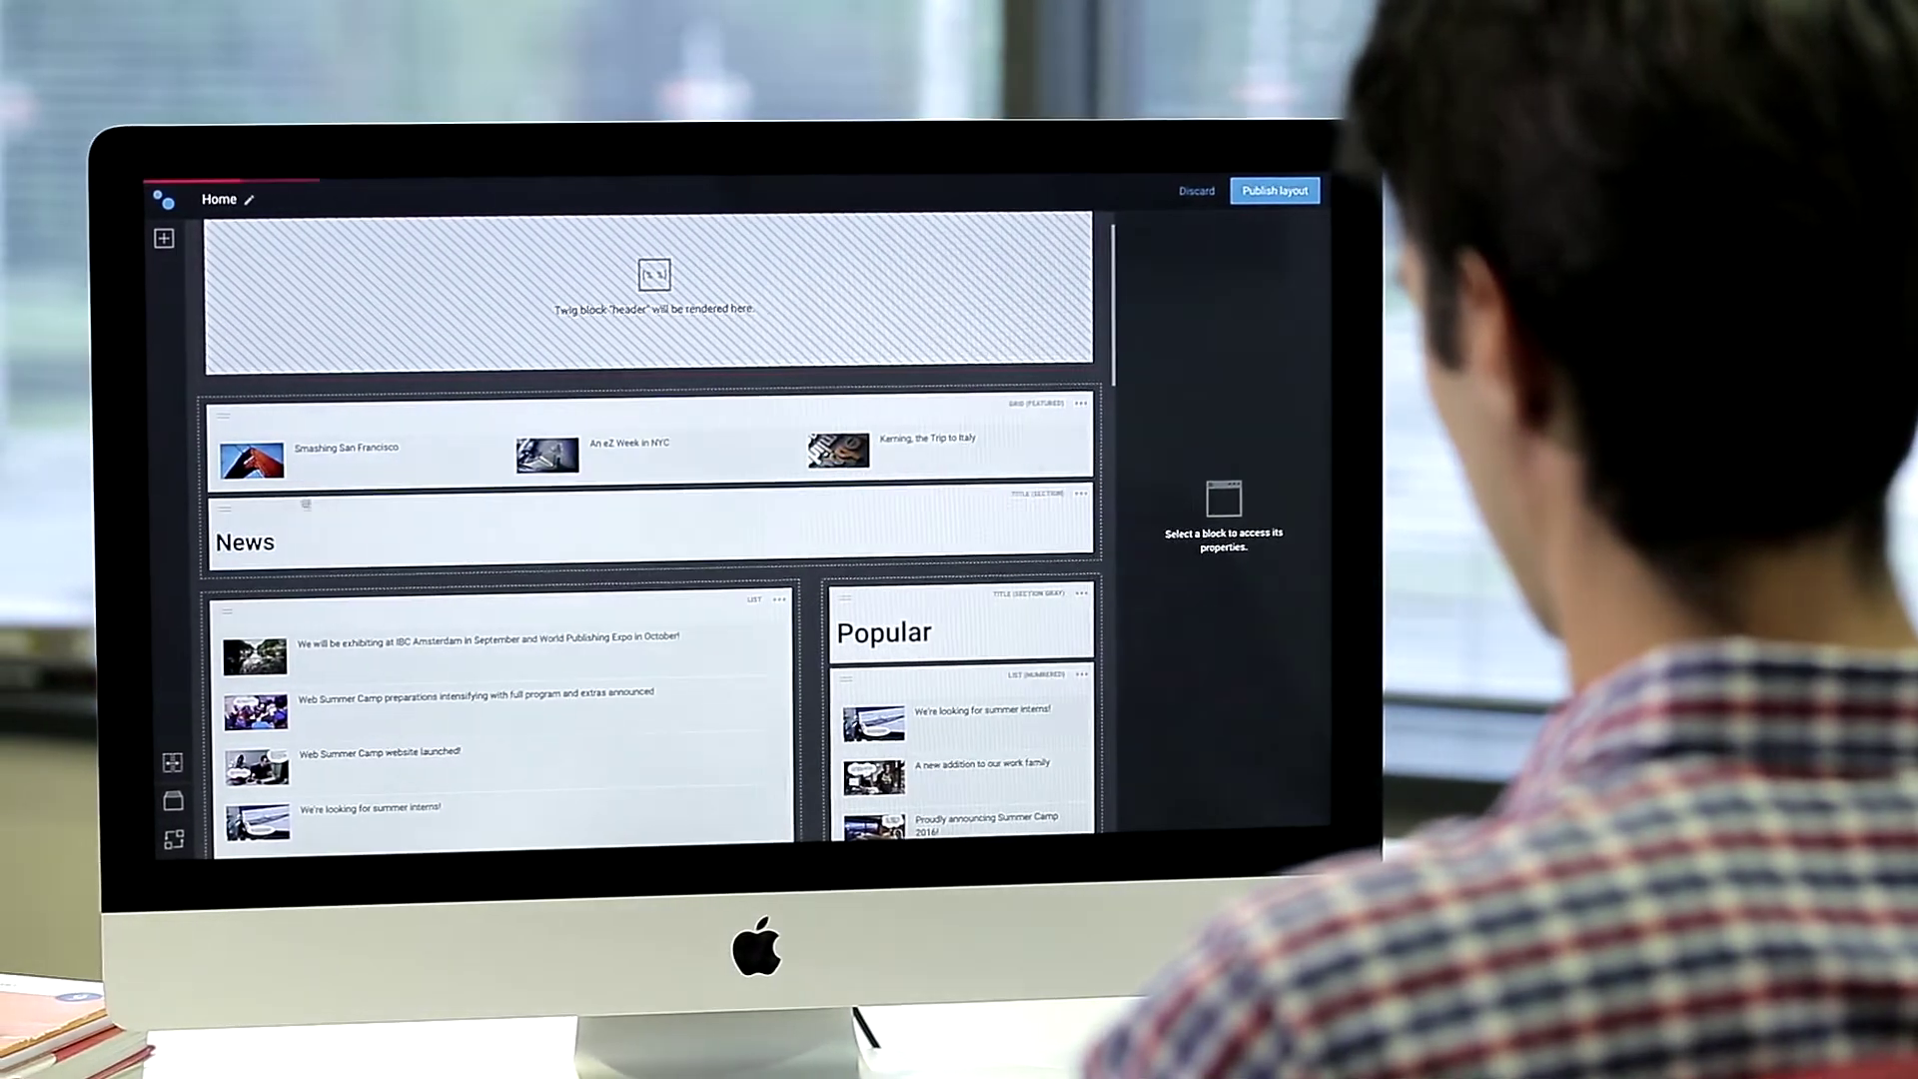
{"action": "left_click", "coordinate": [301, 549]}
{"action": "type", "text": "and b"}
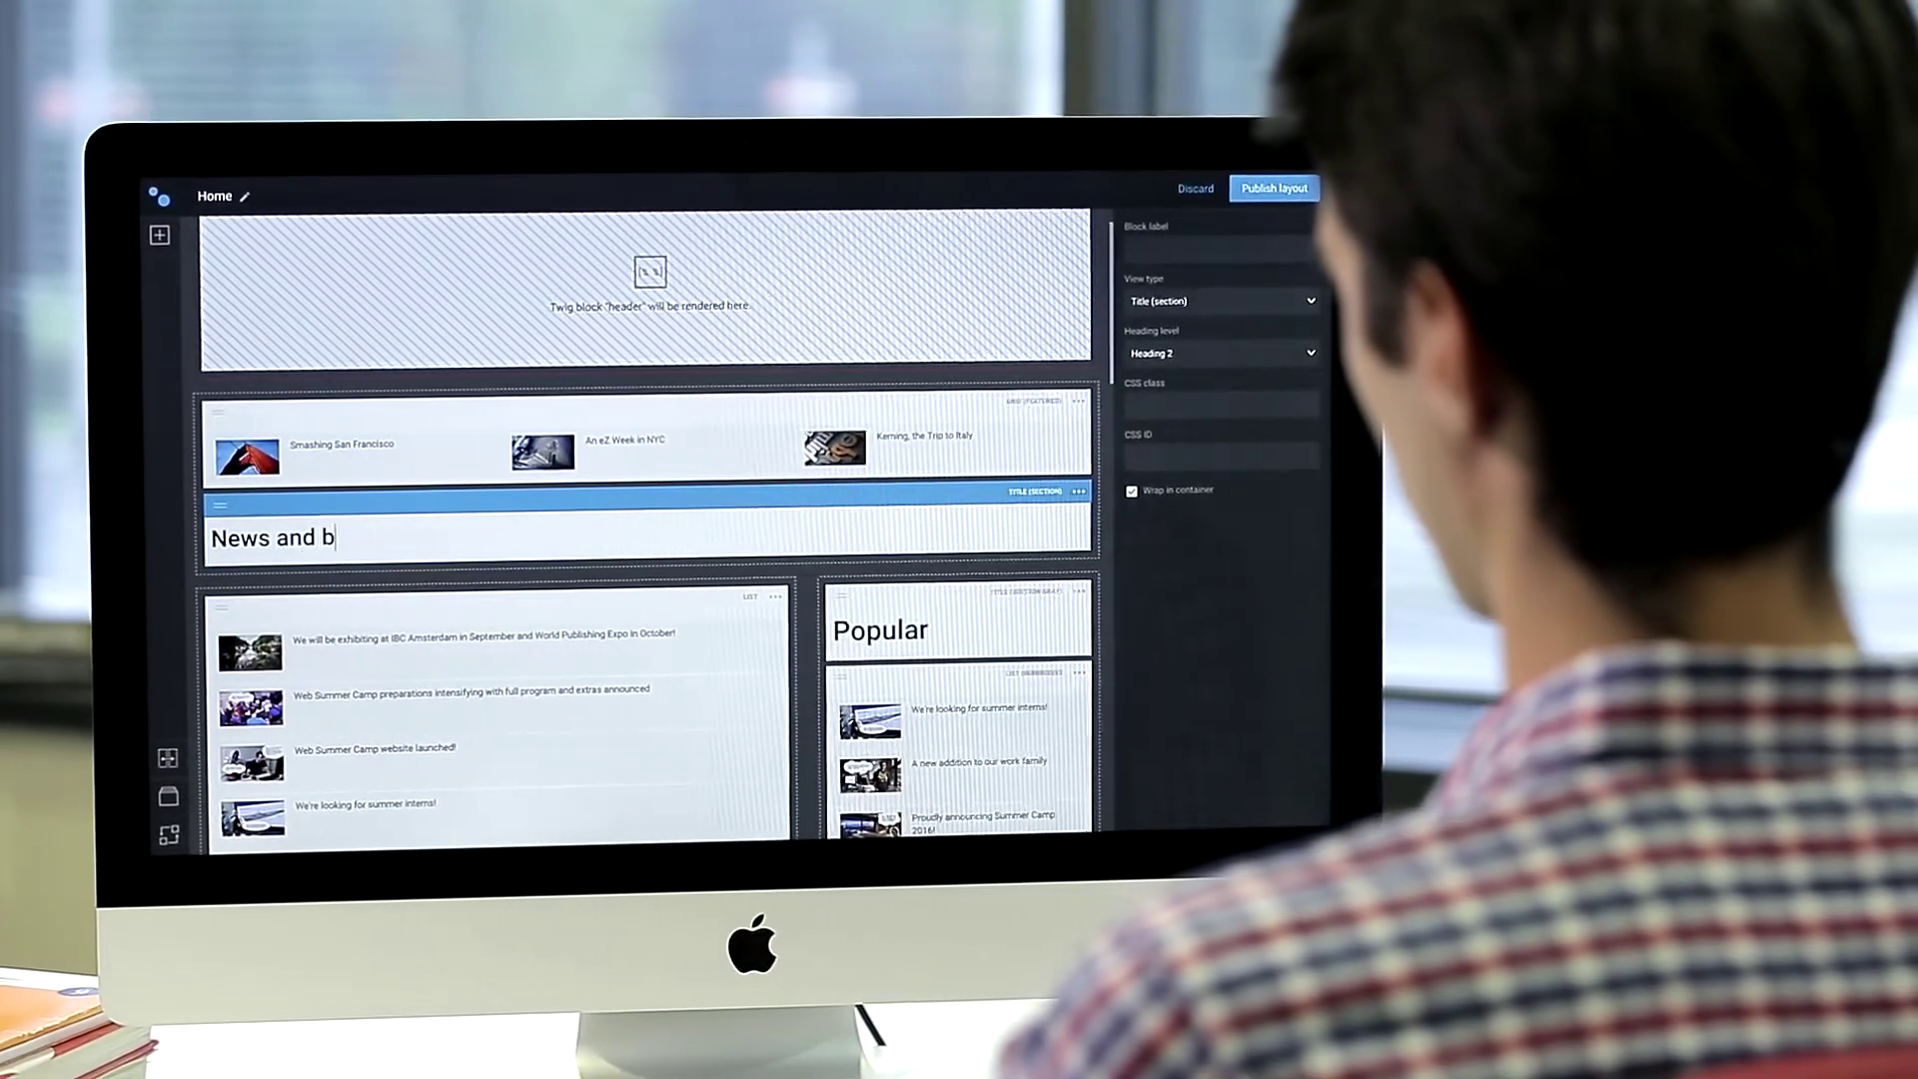
{"action": "type", "text": "log po"}
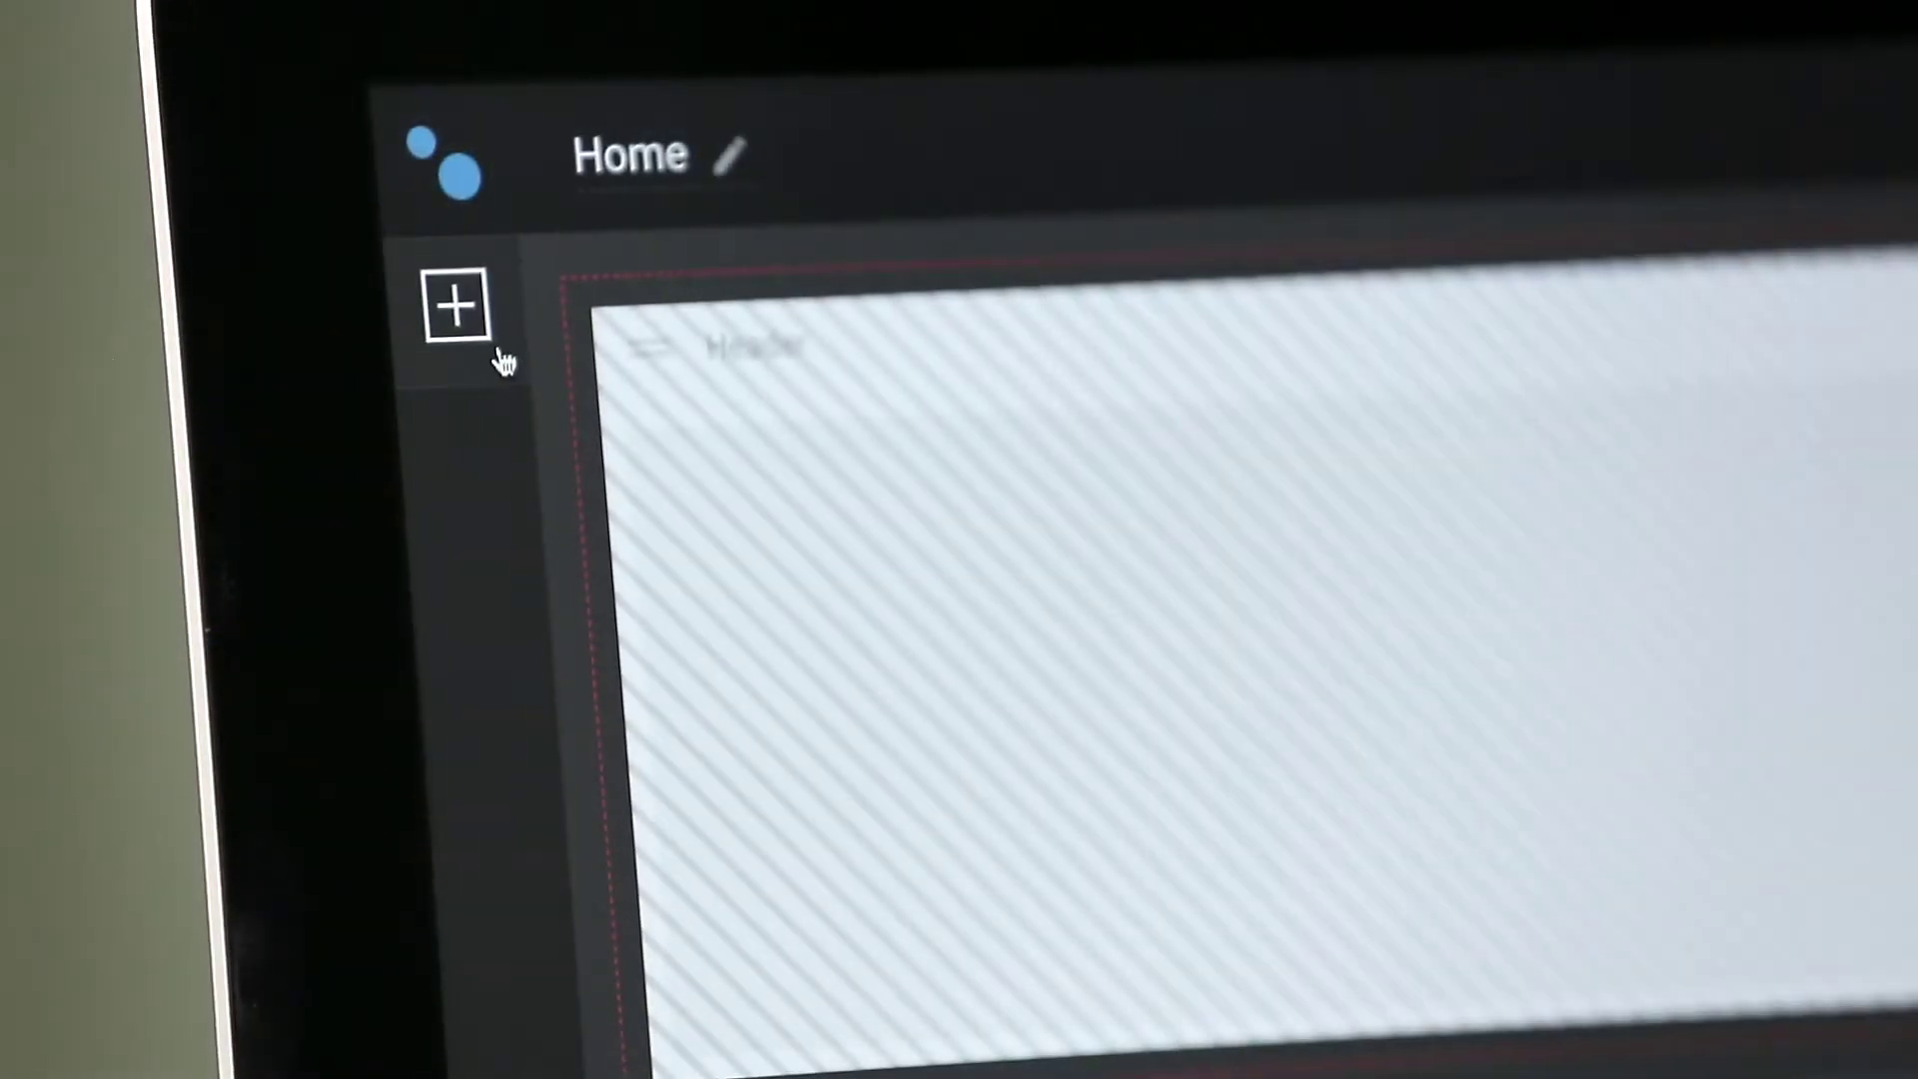
- Add a Grid block to the layout for the NYC article and set its Collection type to Dynamic collection
{"action": "left_click", "coordinate": [456, 307]}
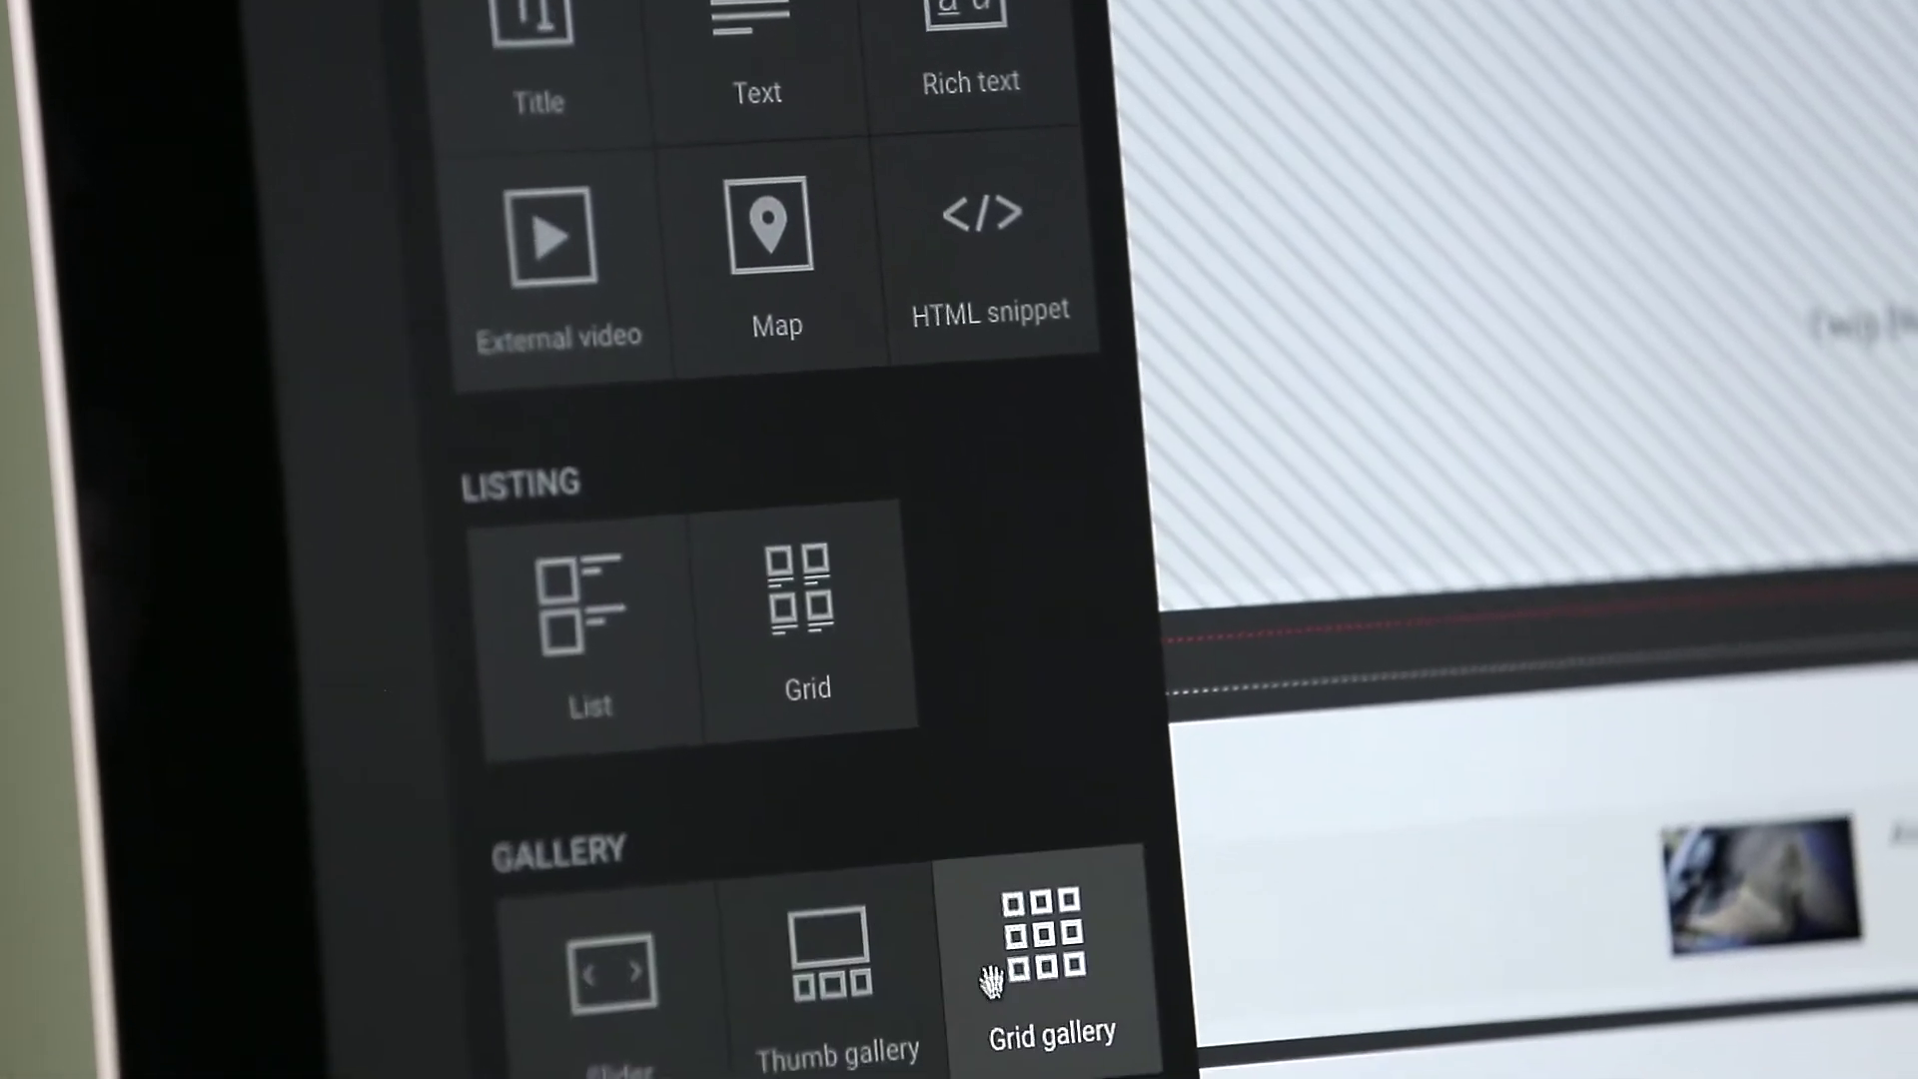
{"action": "left_click_drag", "start_coordinate": [796, 630], "coordinate": [448, 439]}
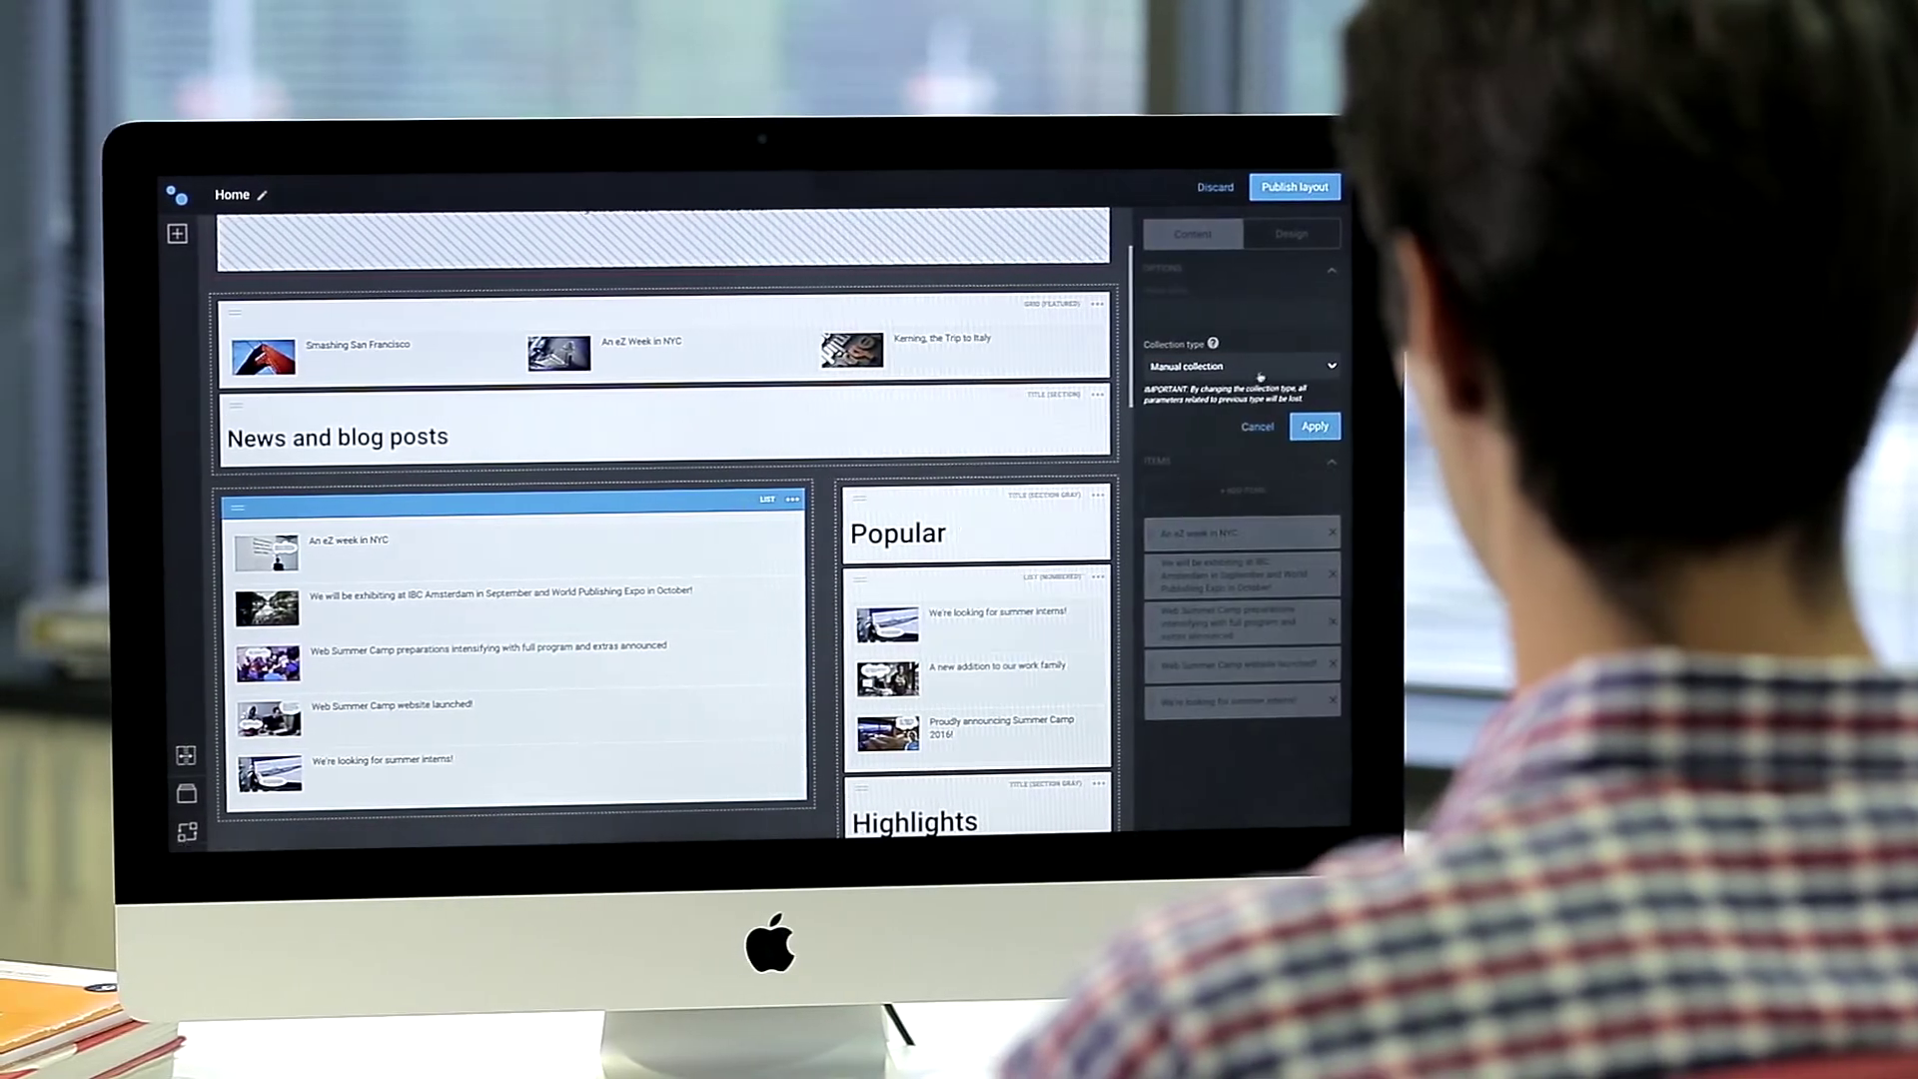
{"action": "left_click", "coordinate": [1301, 379]}
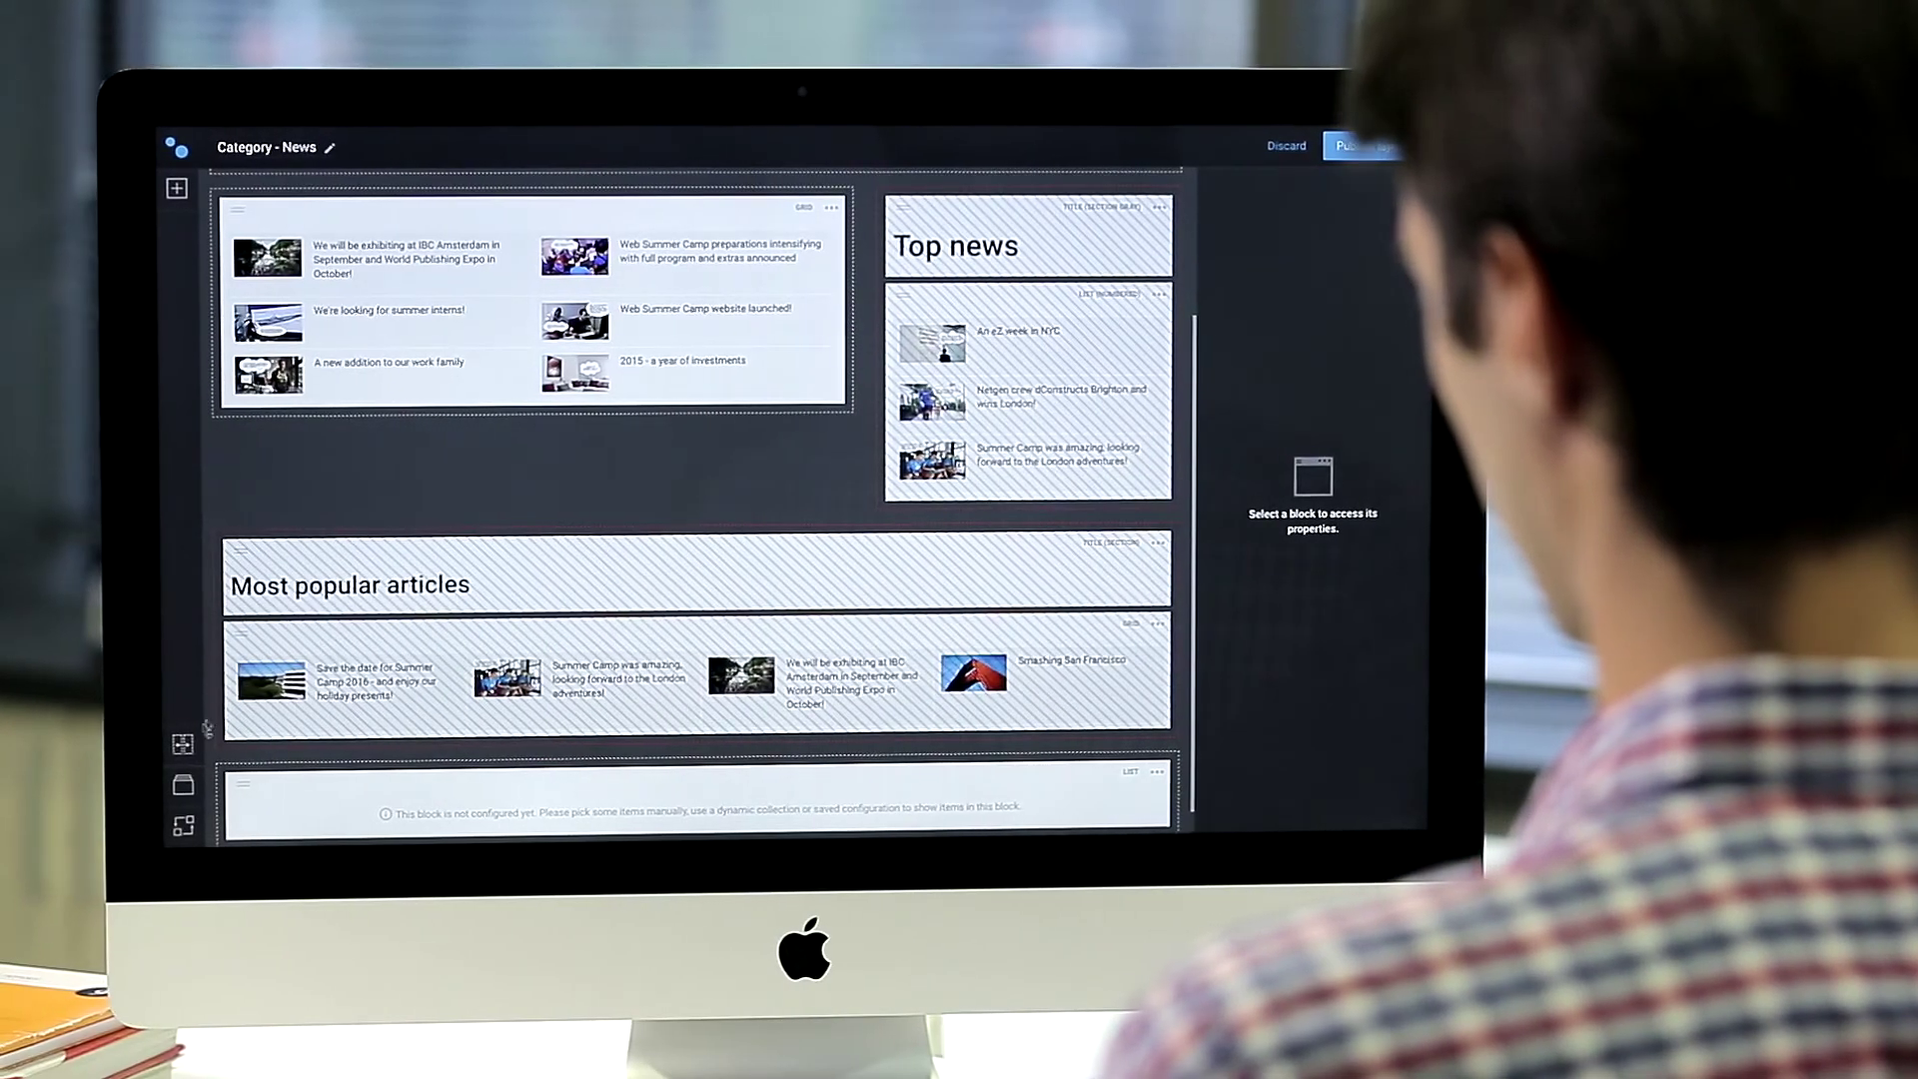
- Enter Link zones mode on Category - News to attach its zones to shared layouts
{"action": "left_click", "coordinate": [182, 744]}
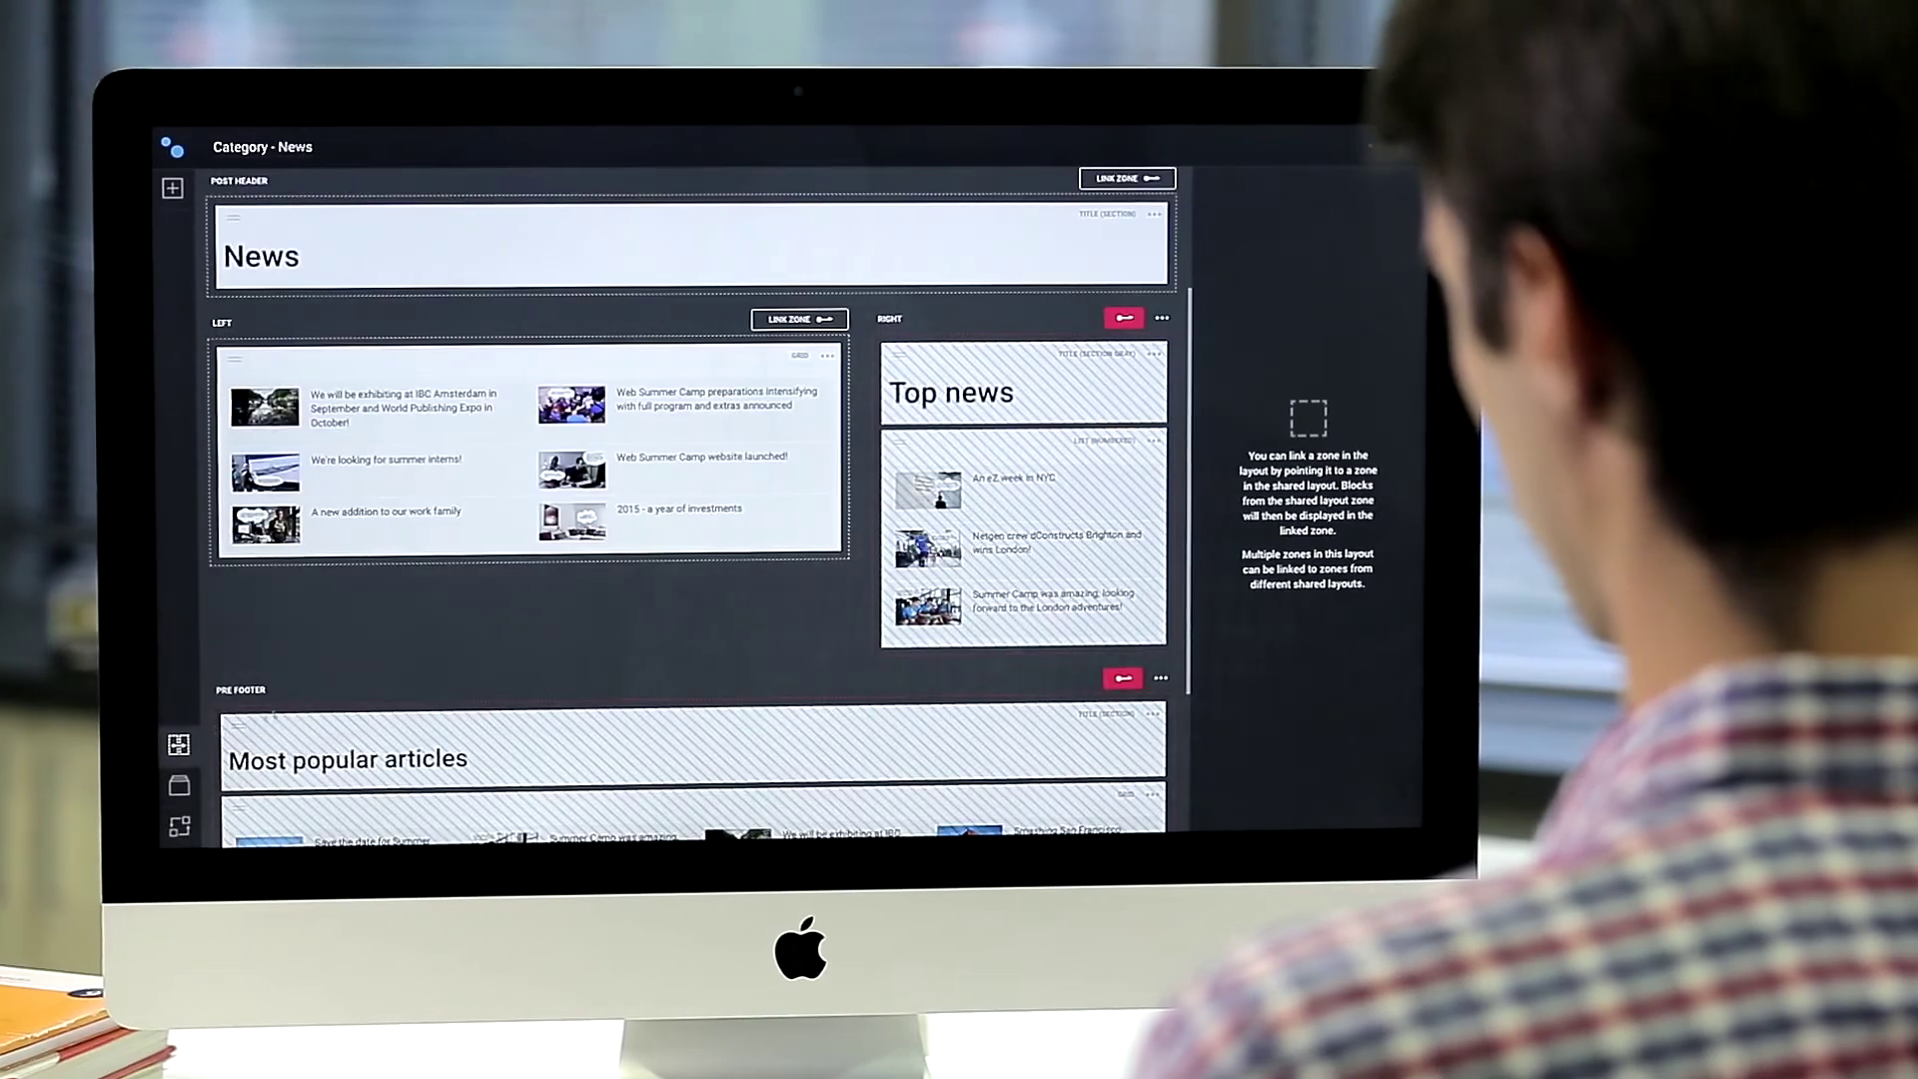